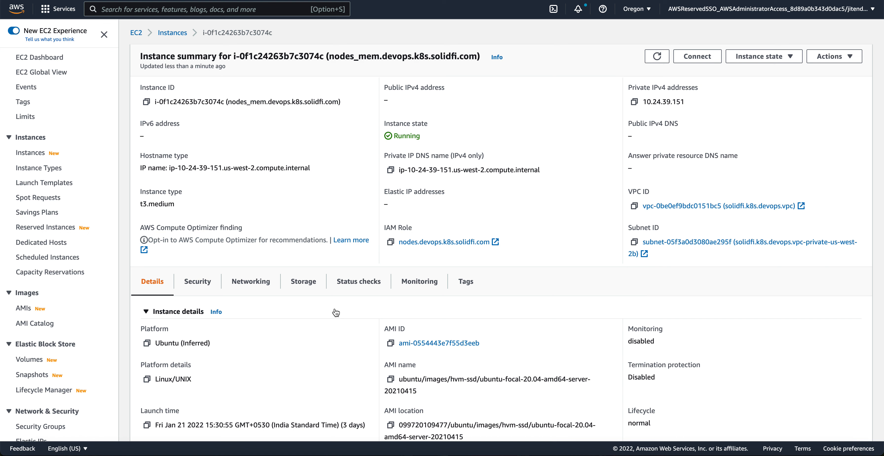
# Open the EC2 instance's monitoring charts and look through the available metrics.
pyautogui.click(419, 285)
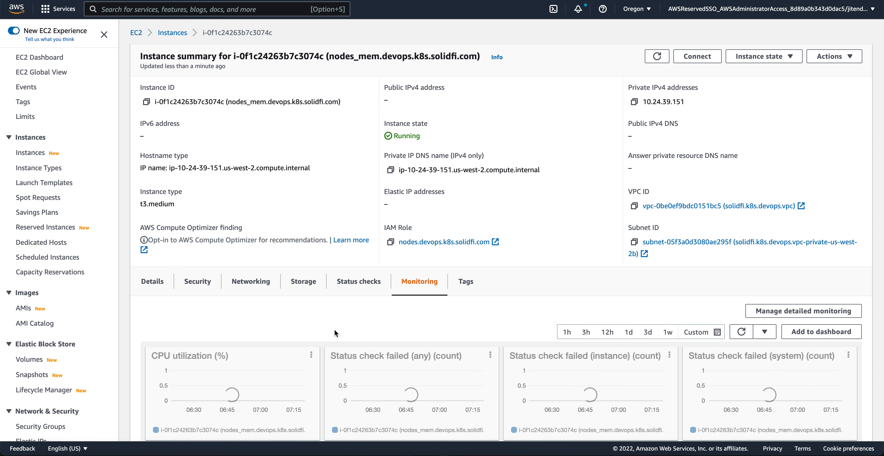
pyautogui.scroll(-5, 335, 329)
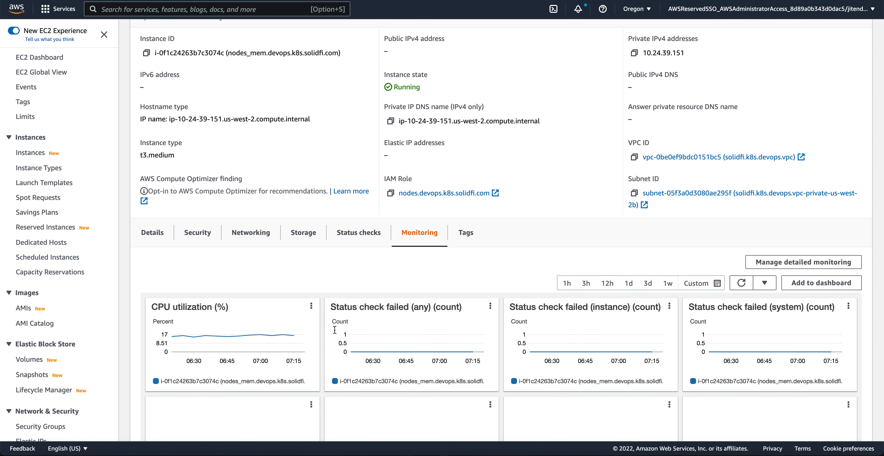
pyautogui.scroll(1, 334, 329)
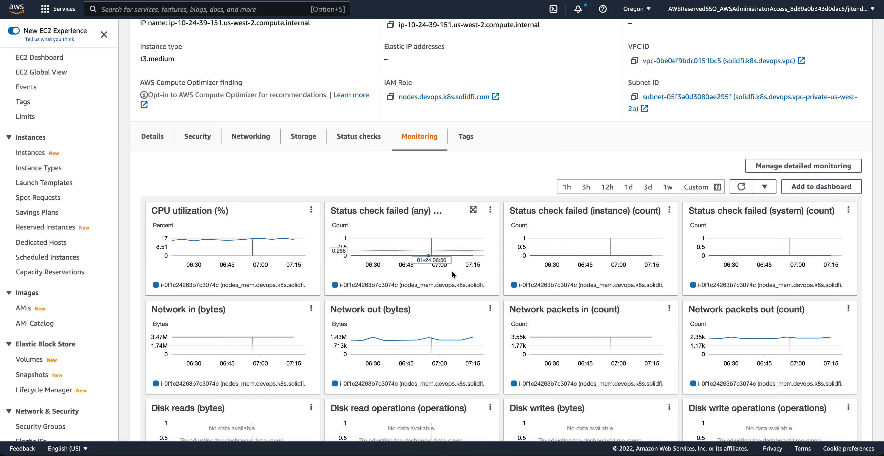
pyautogui.scroll(-5, 412, 376)
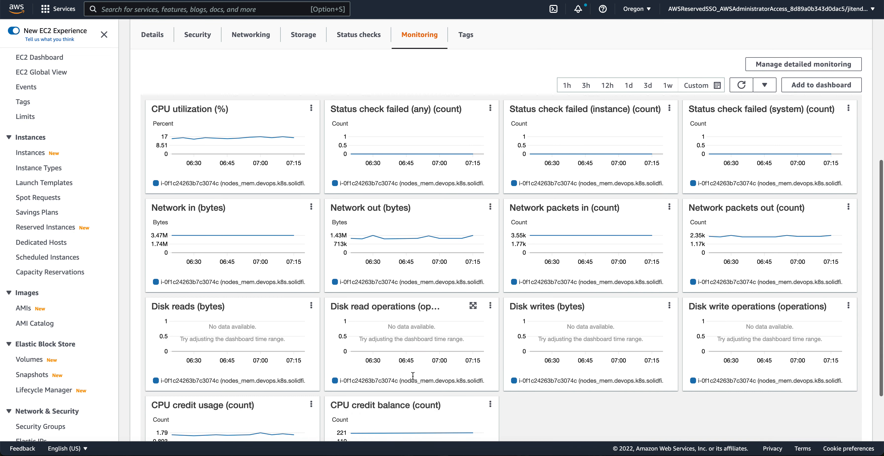
pyautogui.scroll(1, 413, 376)
pyautogui.scroll(2, 413, 376)
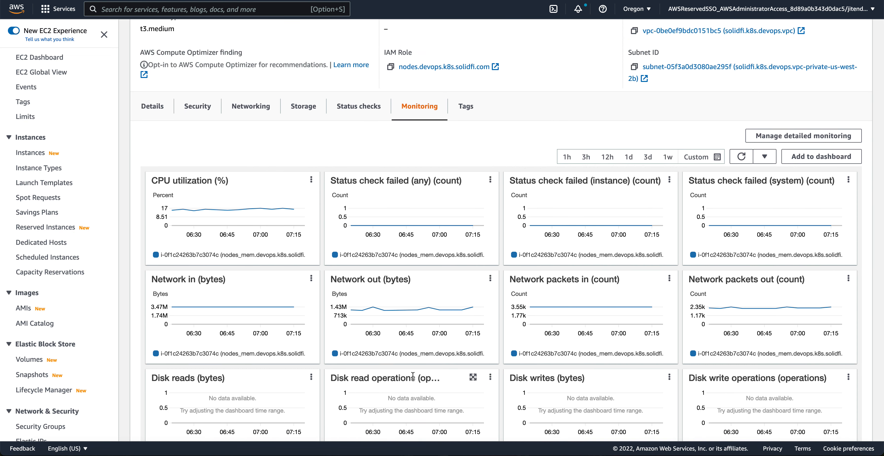
pyautogui.scroll(2, 413, 376)
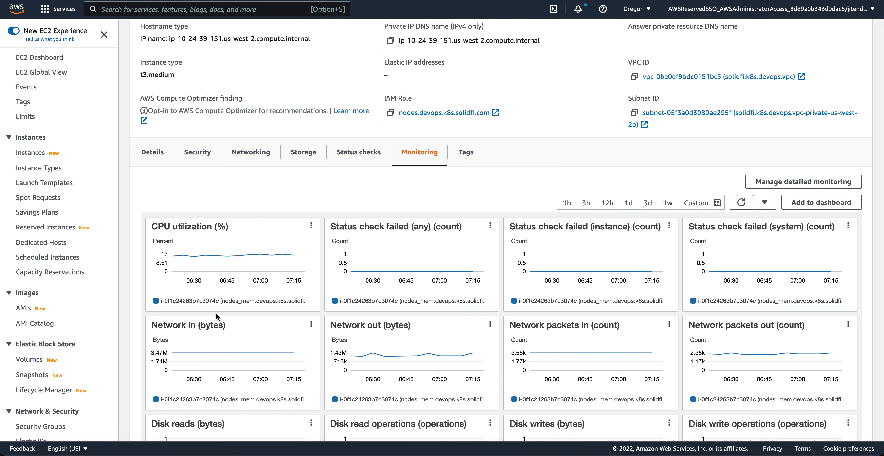
# View the instance's CPU utilization chart in CloudWatch metrics and start creating an alarm for that metric.
pyautogui.click(311, 227)
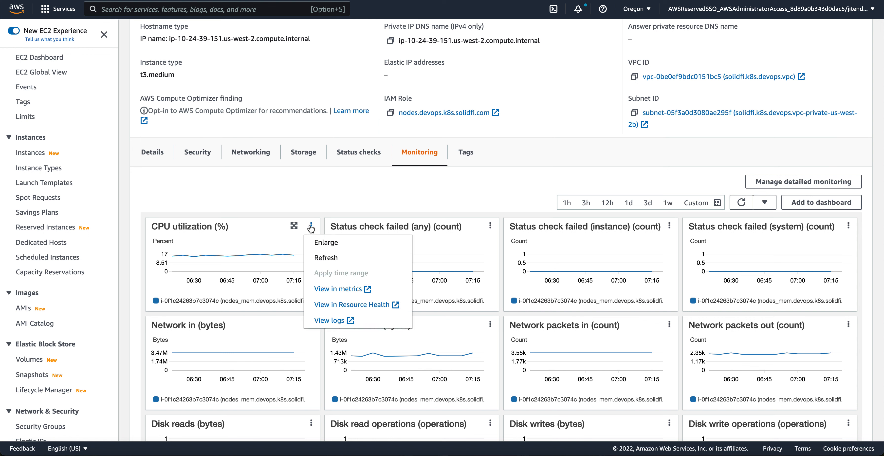
pyautogui.click(345, 292)
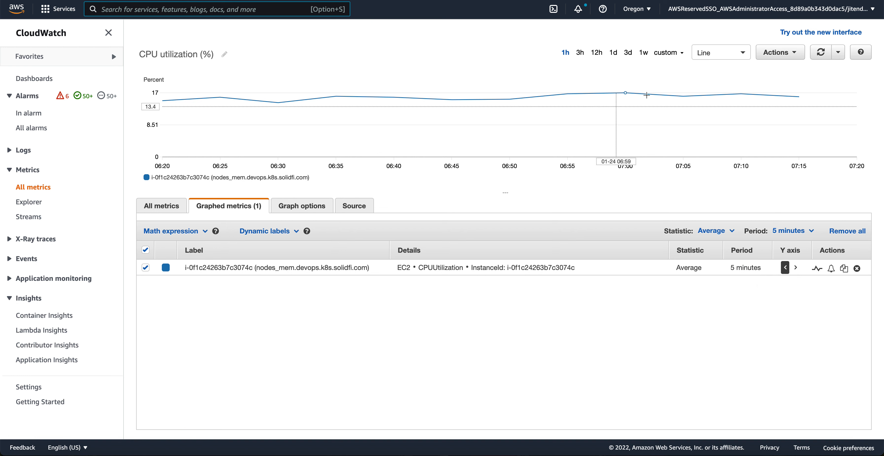
pyautogui.moveTo(743, 94)
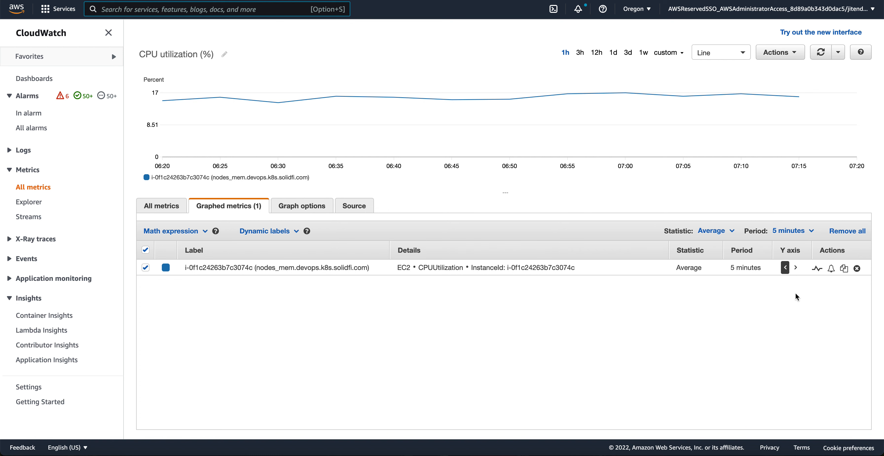
pyautogui.click(831, 271)
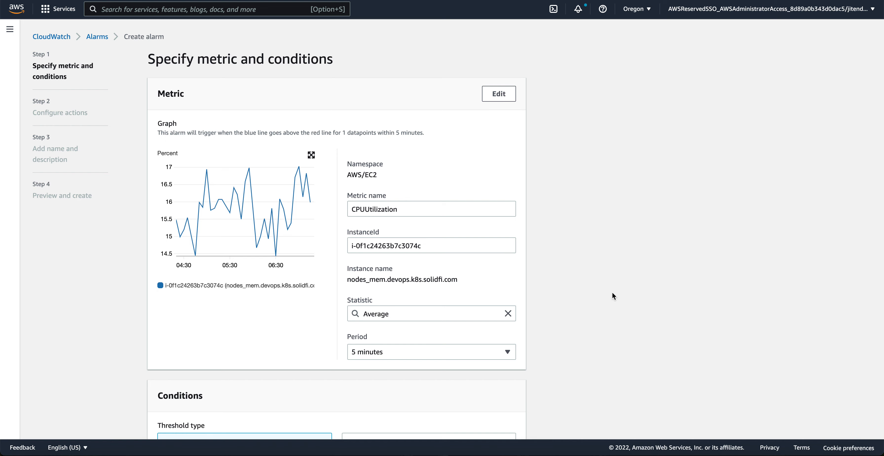
# Set the alarm condition to CPUUtilization greater than a threshold of 90 and continue to the alarm actions.
pyautogui.scroll(-4, 612, 293)
pyautogui.scroll(3, 612, 293)
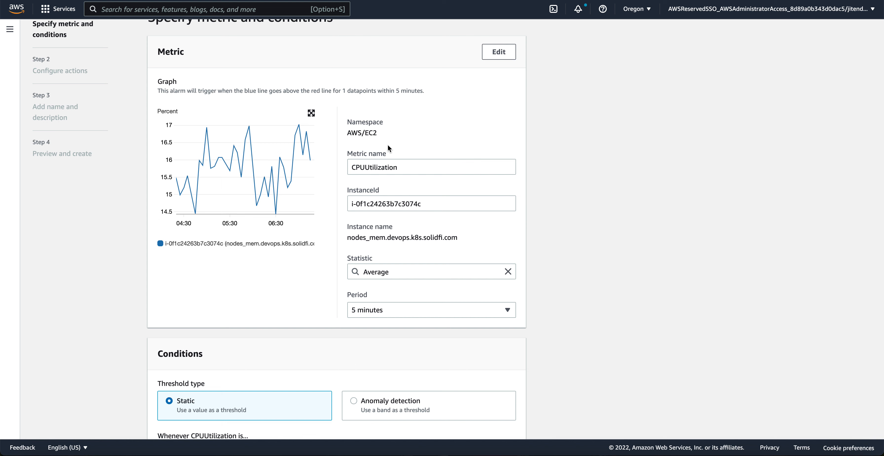
pyautogui.click(409, 154)
pyautogui.scroll(-5, 338, 355)
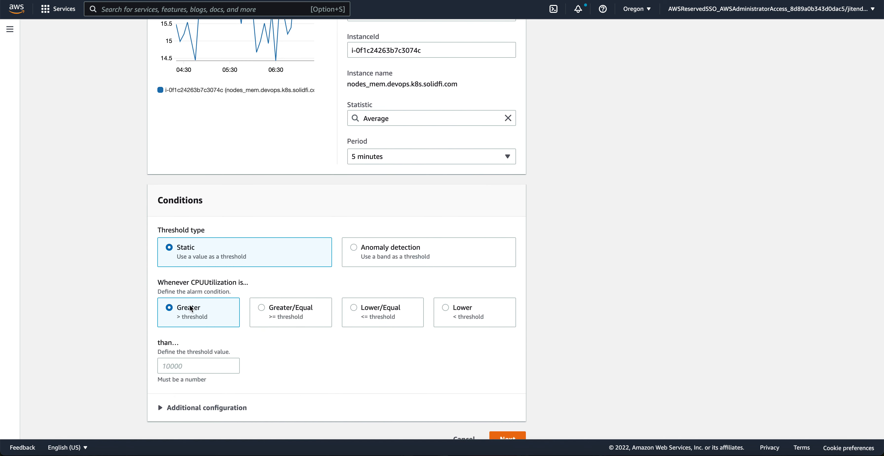
pyautogui.click(182, 367)
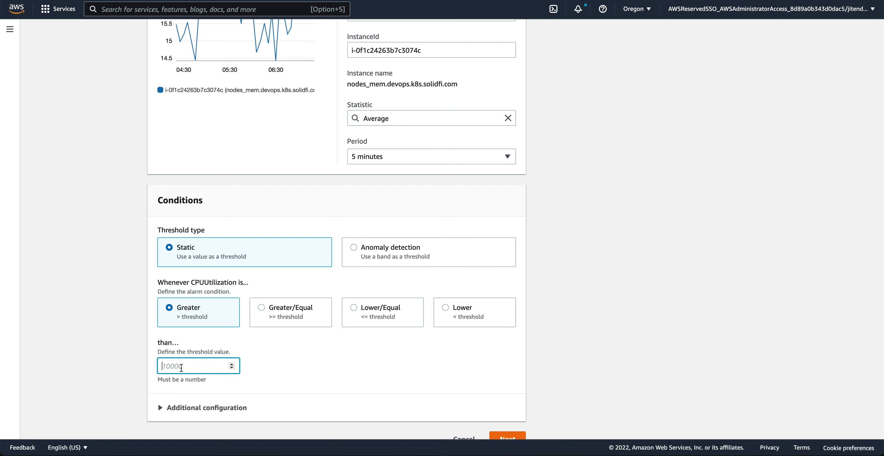
pyautogui.write('90')
pyautogui.scroll(3, 310, 364)
pyautogui.scroll(2, 311, 364)
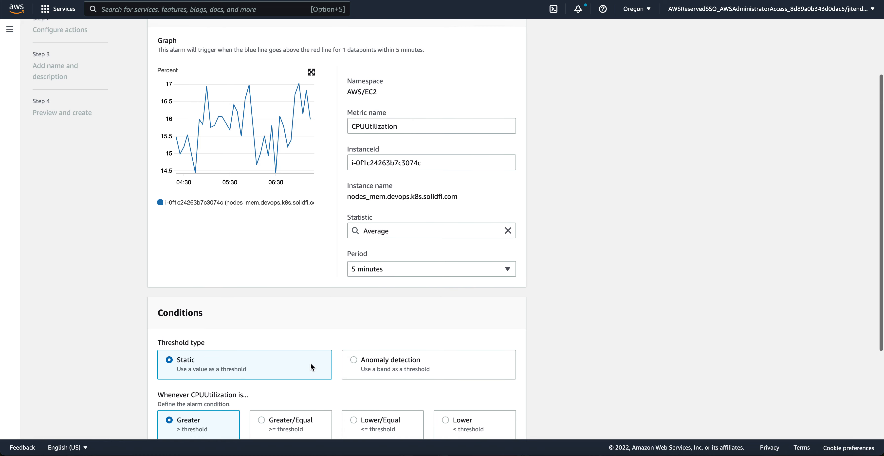
pyautogui.scroll(-5, 310, 364)
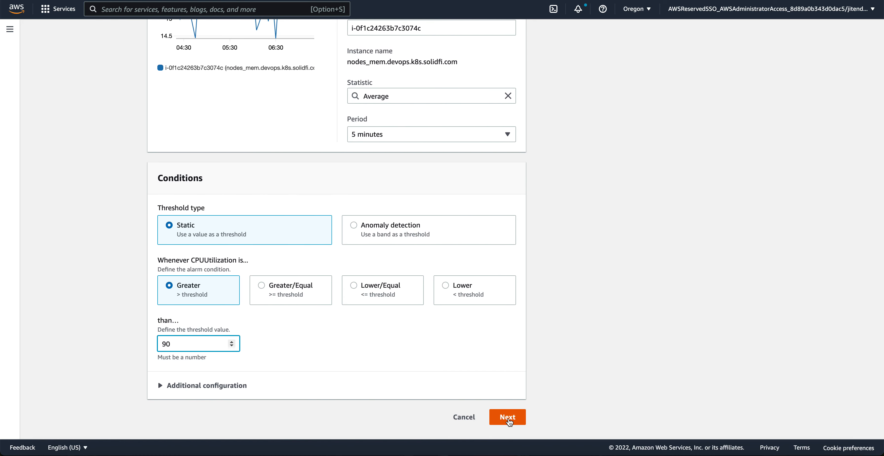
pyautogui.click(509, 423)
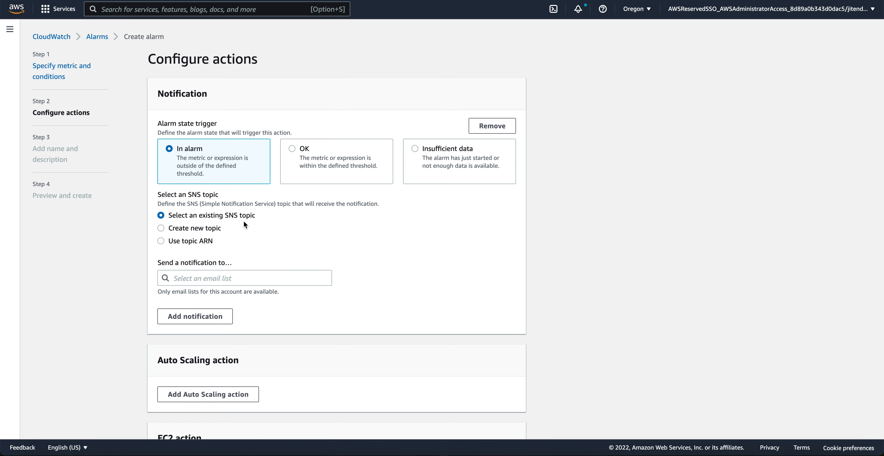
# Send the In alarm notification to the existing SNS topic DevOps-prod-critical.
pyautogui.click(186, 277)
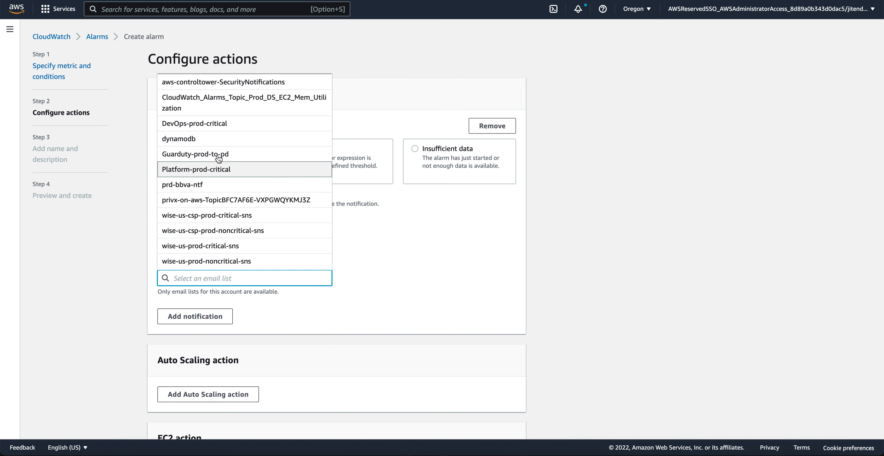
pyautogui.click(233, 125)
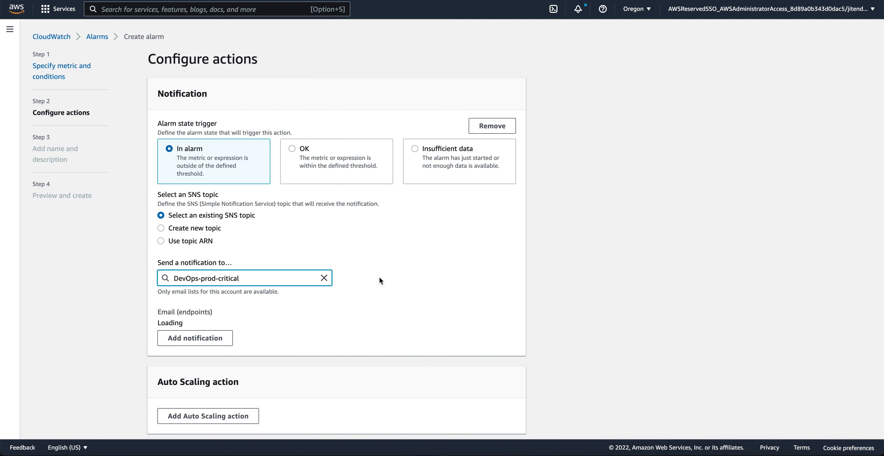
pyautogui.scroll(-2, 386, 292)
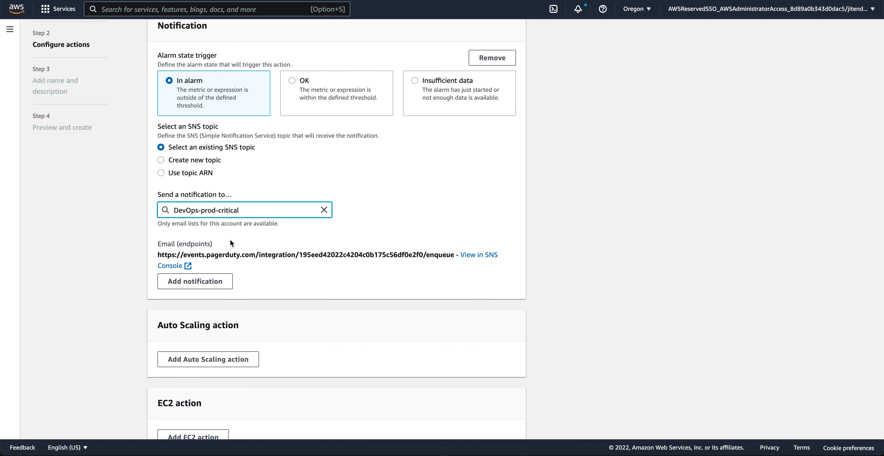
# Add a second notification for the OK state that goes to the existing SNS topic DevOps-prod-critical.
pyautogui.click(211, 284)
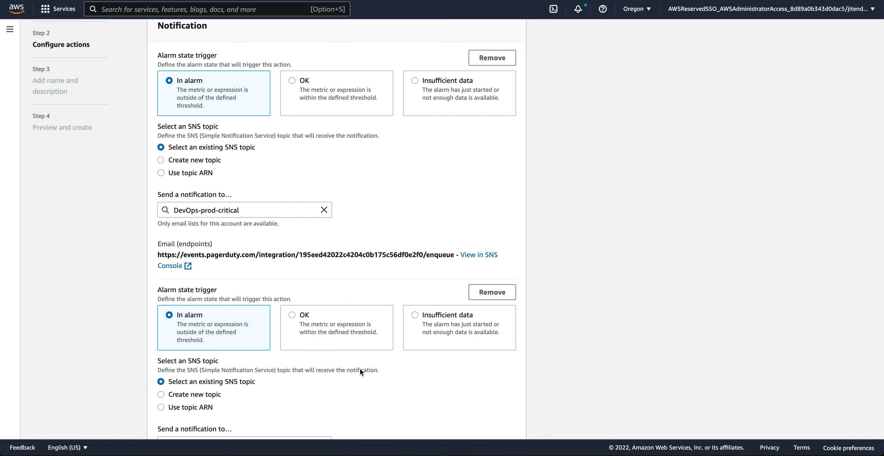
pyautogui.scroll(-3, 360, 368)
pyautogui.click(293, 248)
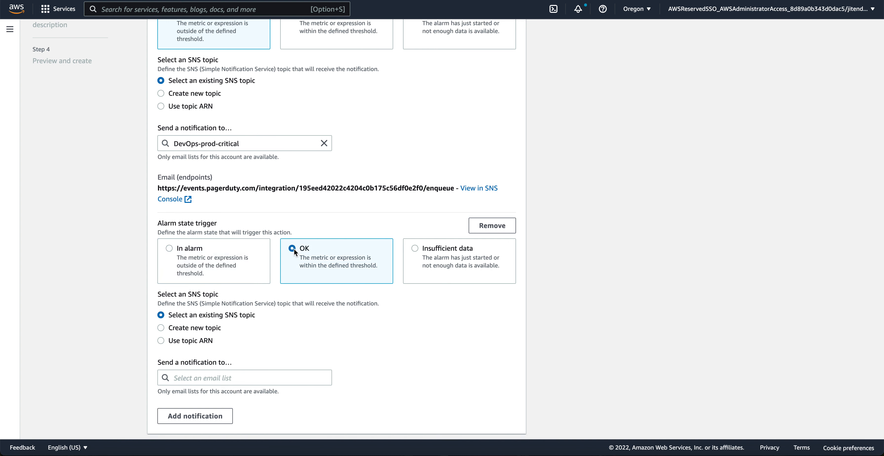
pyautogui.scroll(-2, 345, 323)
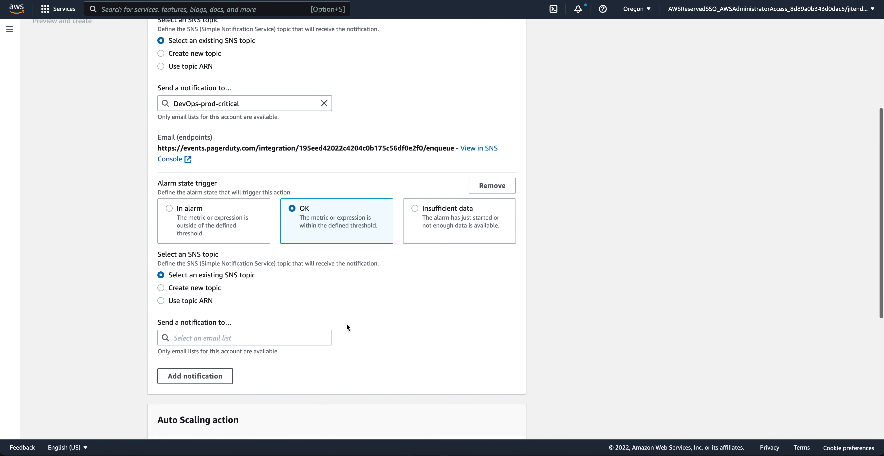
pyautogui.click(187, 335)
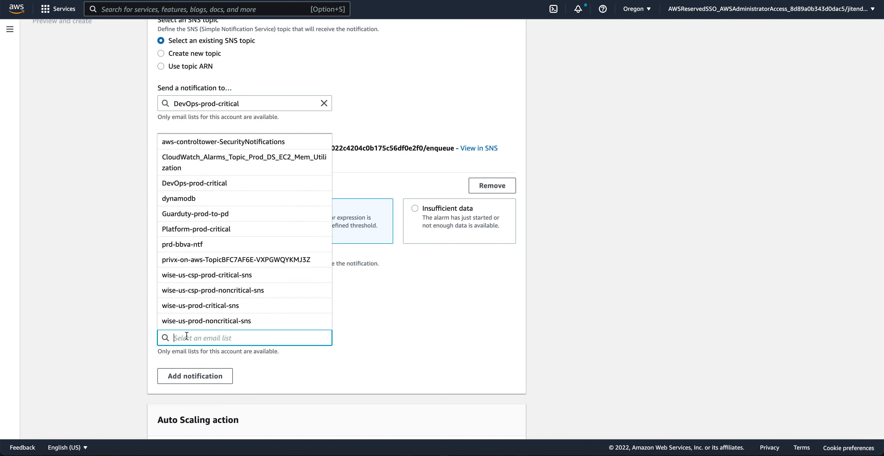
pyautogui.click(205, 184)
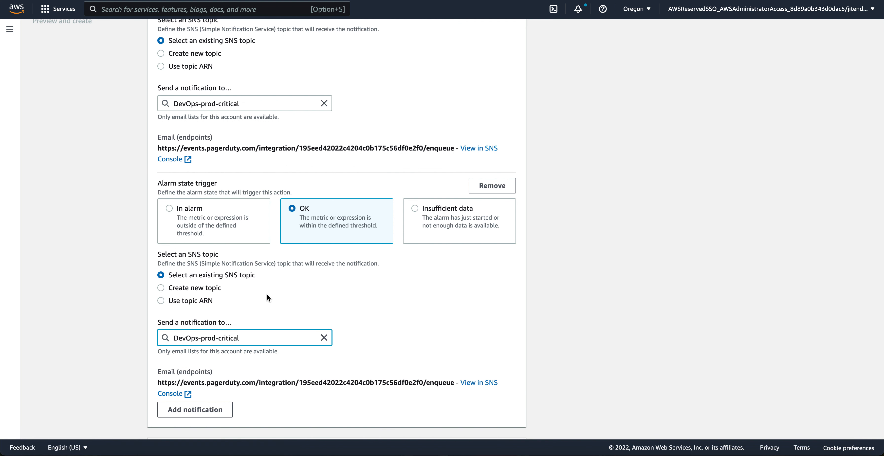
# Review the trigger states and SNS topics of both notifications and the remaining action sections of the alarm.
pyautogui.scroll(-1, 266, 293)
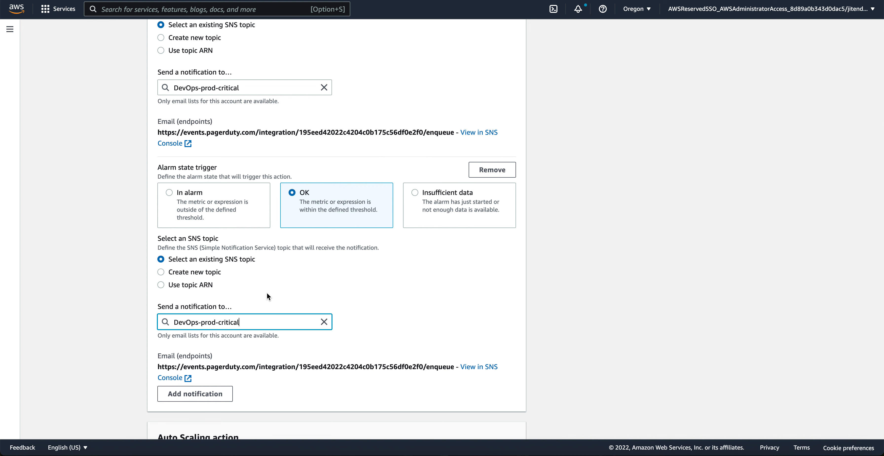
pyautogui.scroll(-2, 266, 293)
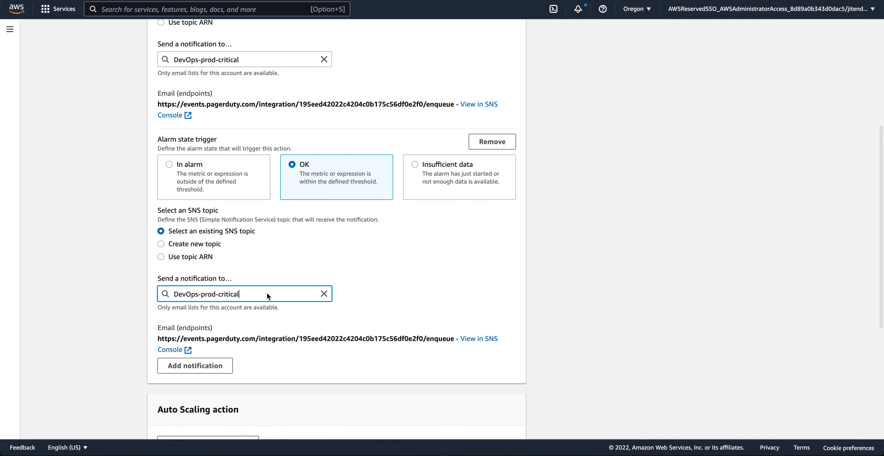
pyautogui.scroll(2, 279, 246)
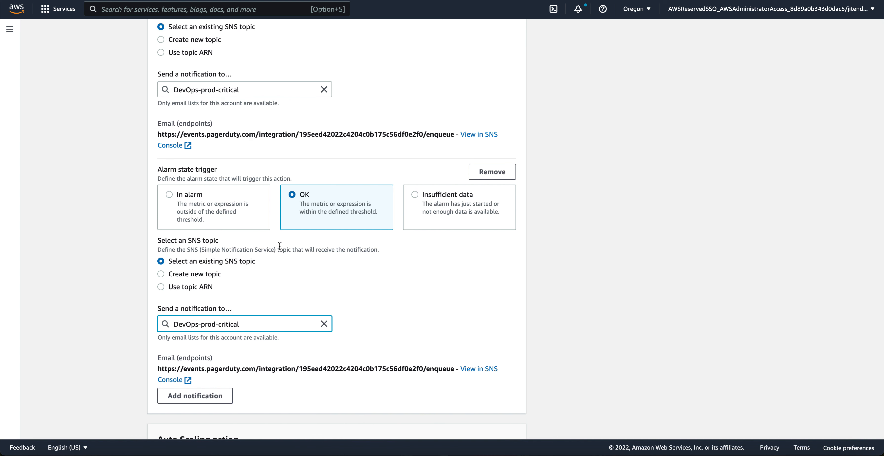
pyautogui.scroll(-2, 304, 270)
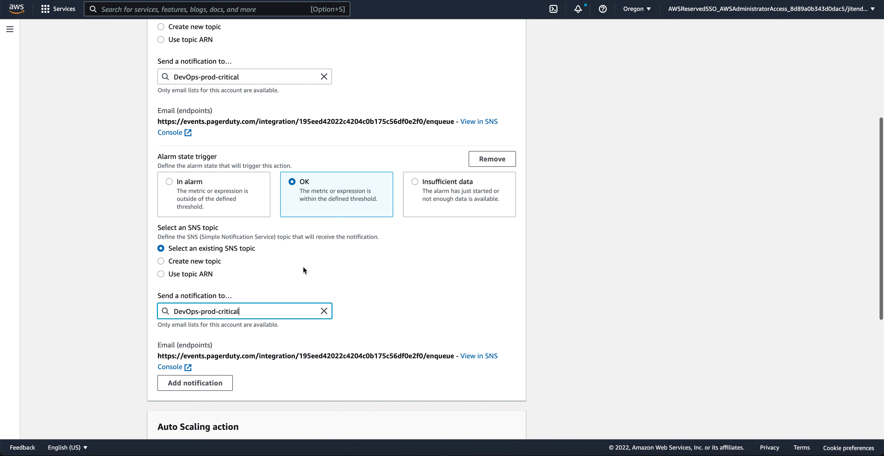
pyautogui.scroll(12, 303, 270)
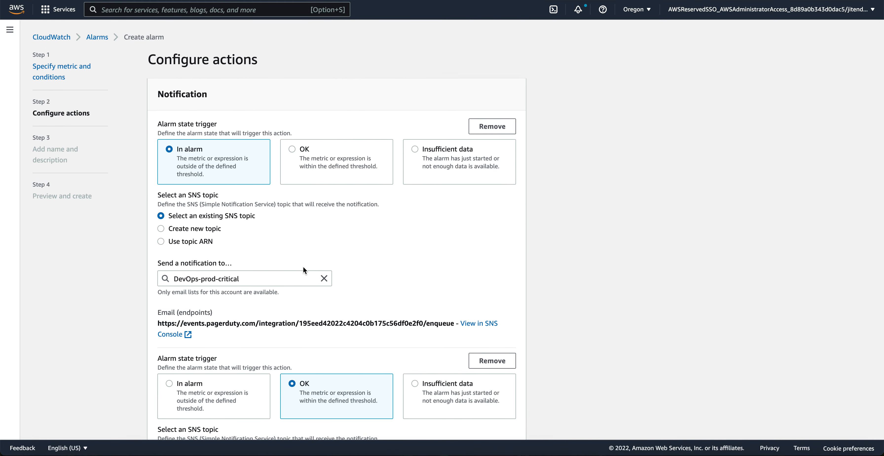
pyautogui.scroll(-20, 391, 274)
pyautogui.scroll(15, 391, 274)
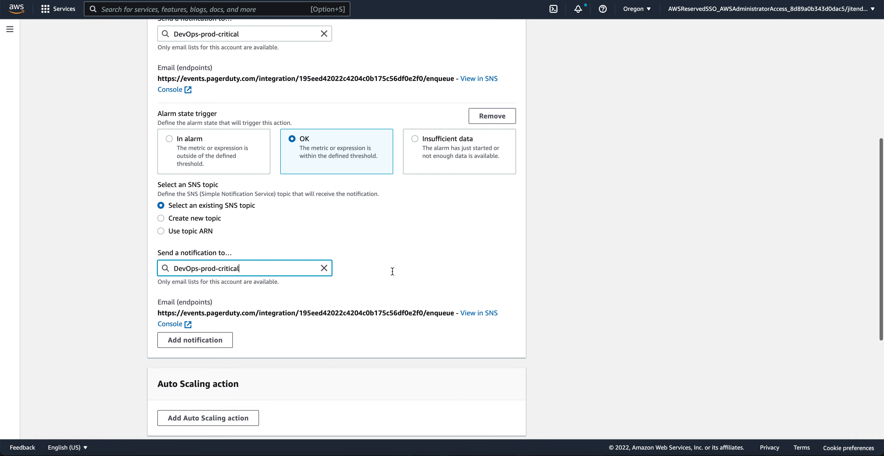
pyautogui.scroll(2, 392, 274)
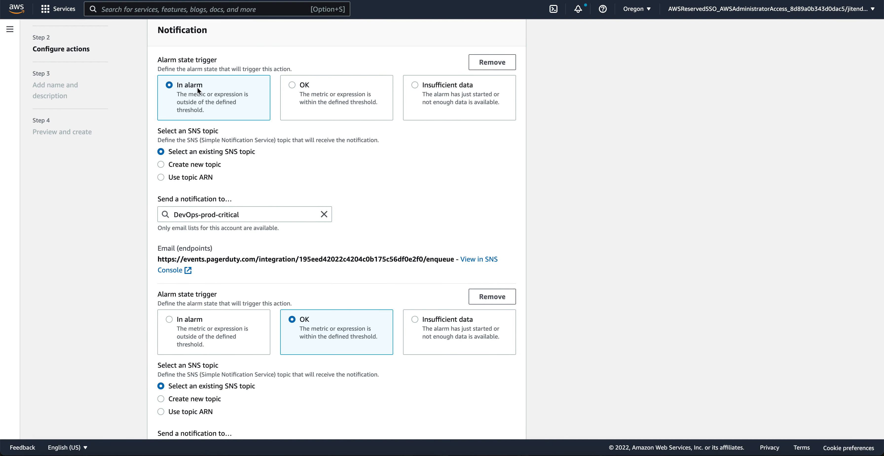
pyautogui.scroll(-3, 340, 171)
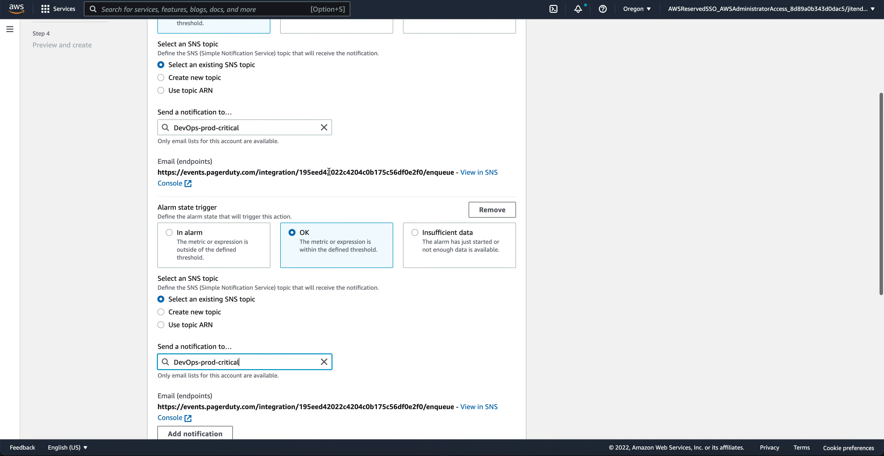
pyautogui.scroll(-5, 304, 298)
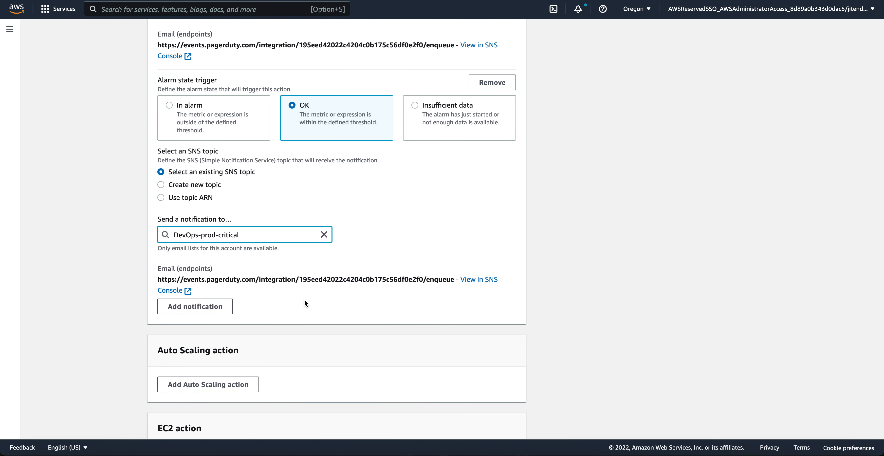
pyautogui.scroll(1, 305, 301)
pyautogui.scroll(-1, 305, 300)
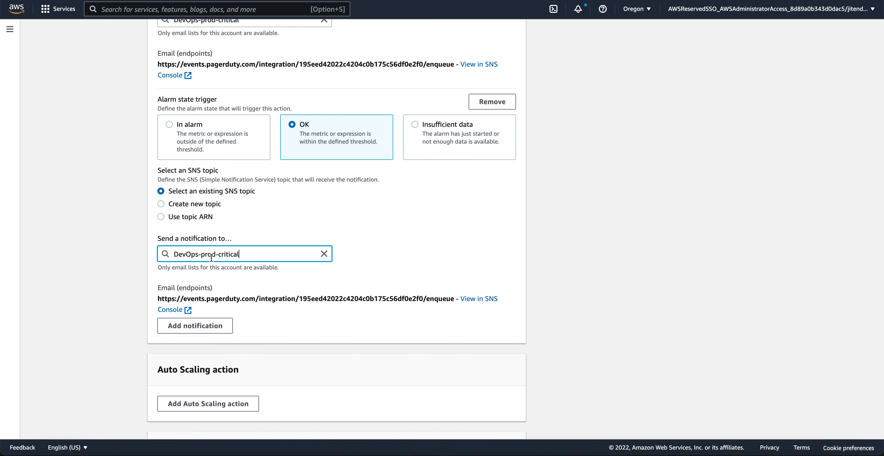
pyautogui.scroll(-6, 274, 283)
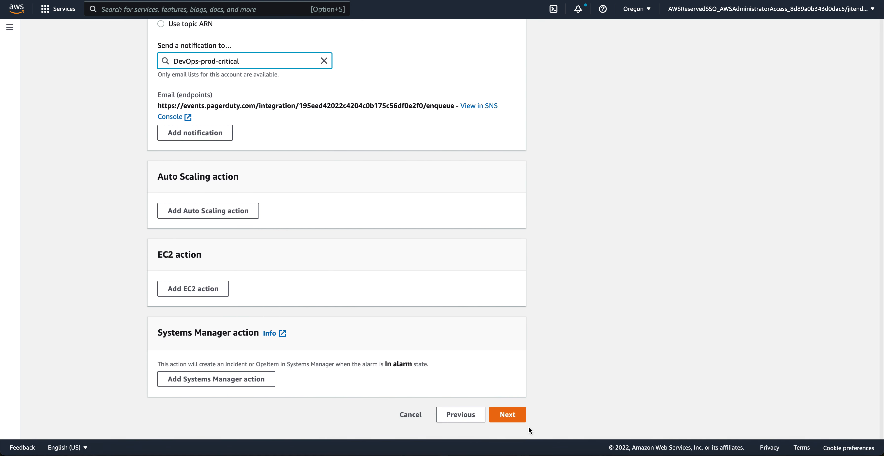
# Continue to the alarm's name and description stage and copy the instance ID from the EC2 instance summary.
pyautogui.click(507, 414)
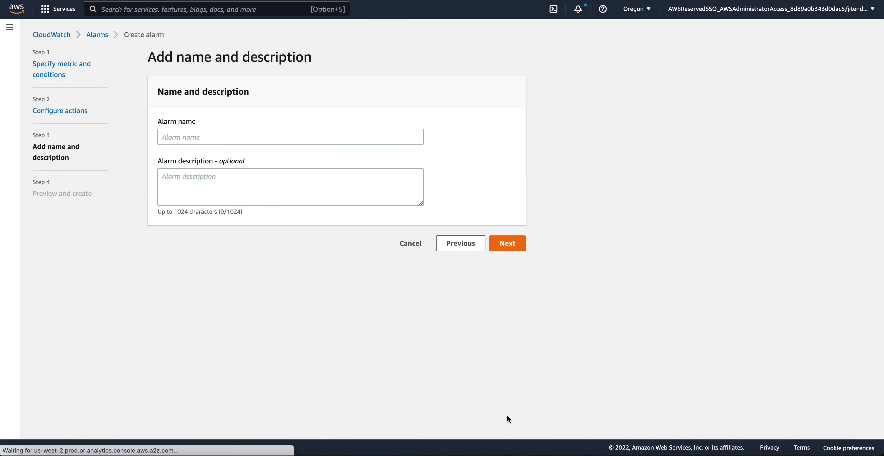
pyautogui.click(213, 137)
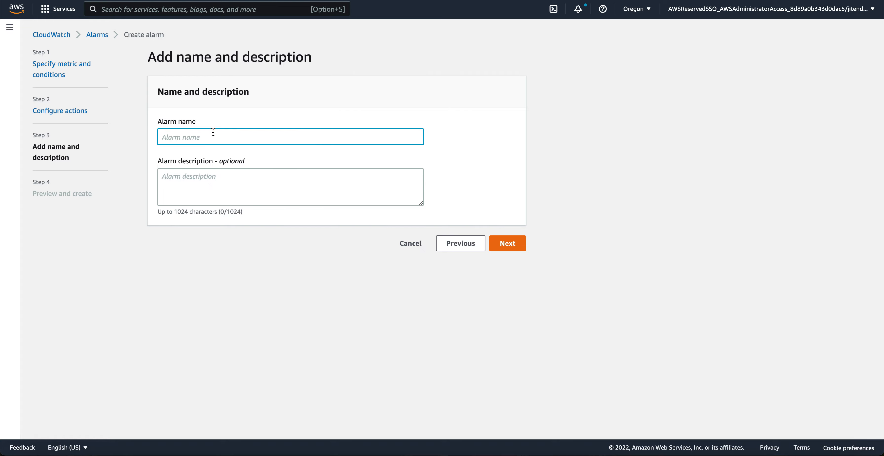
pyautogui.hotkey('ctrl', 'shift', 'Tab')
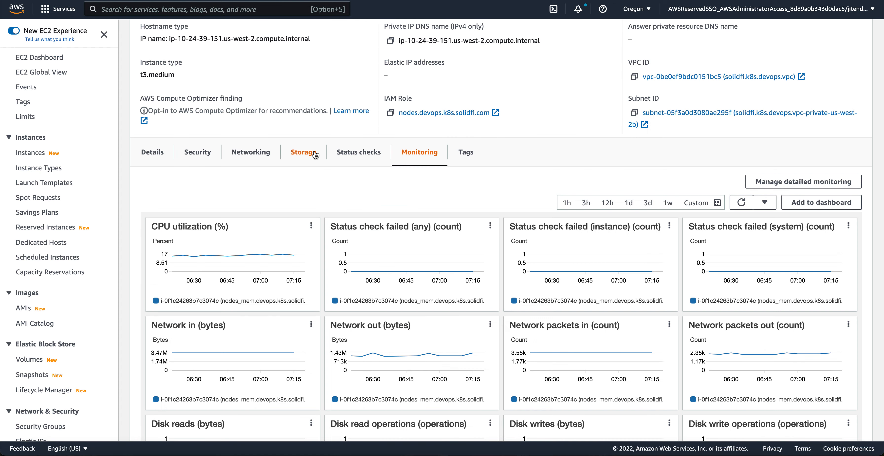
pyautogui.scroll(4, 314, 154)
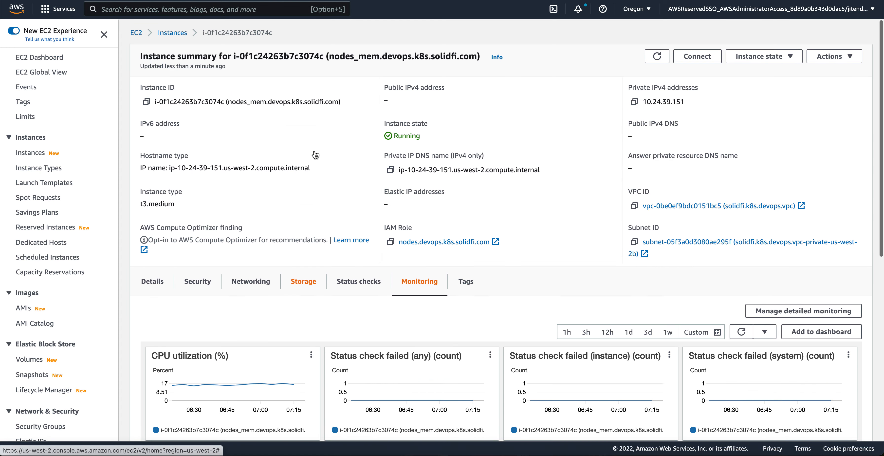
pyautogui.click(147, 101)
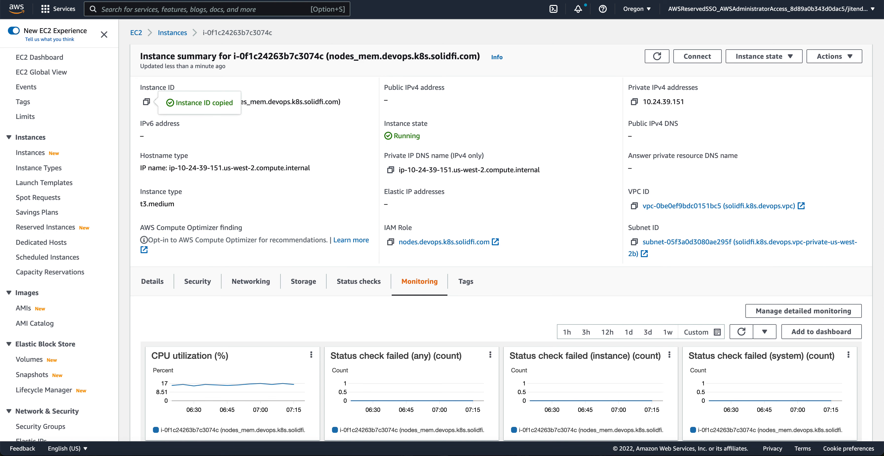
# Name the alarm "i-0f1c24263b7c3074c- CPU Utilization in prod", using the copied instance ID.
pyautogui.hotkey('ctrl', 'Tab')
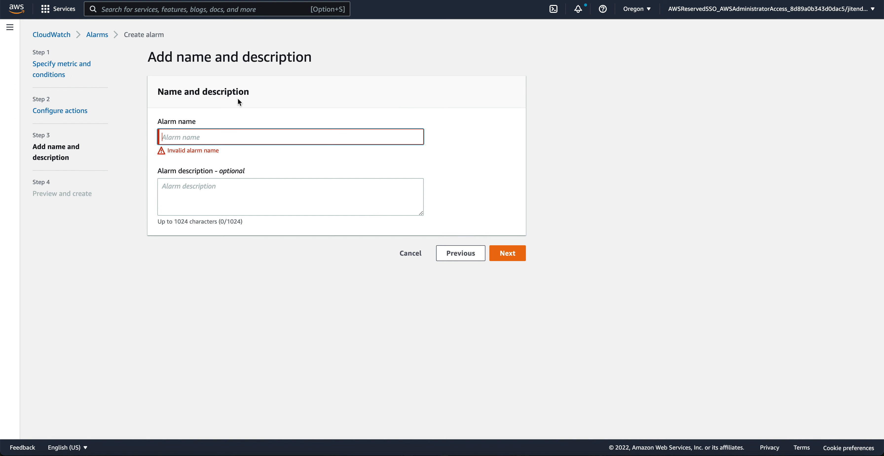
pyautogui.press('super+v')
pyautogui.write('- CPU')
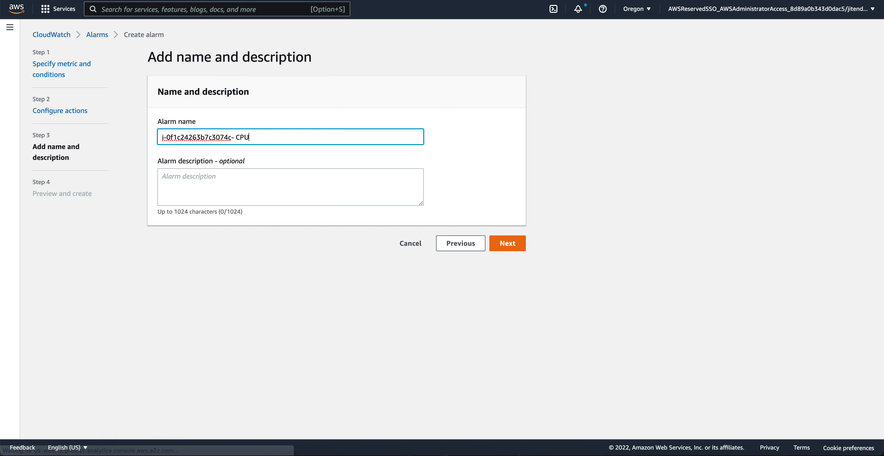
pyautogui.write(' Utili')
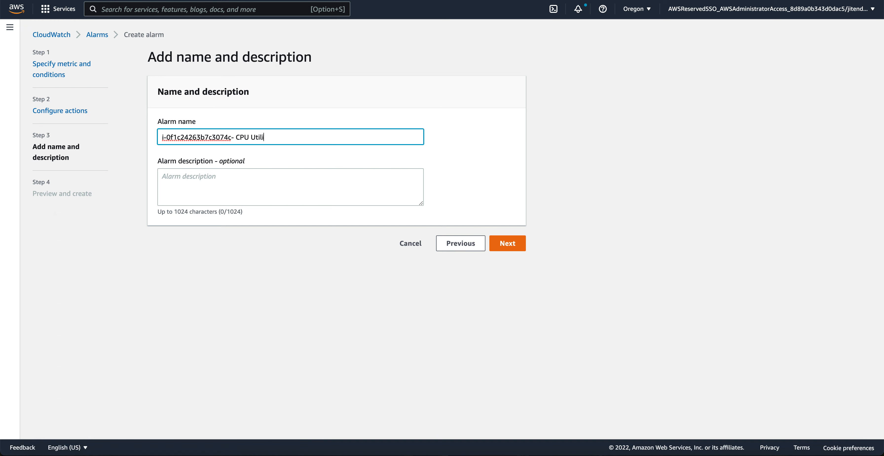
pyautogui.write('zation in prod')
# Reuse the alarm name to enter the description "i-0f1c24263b7c3074c- CPU Utilization in prod is greater than 90%.".
pyautogui.moveTo(328, 134); pyautogui.dragTo(151, 130)
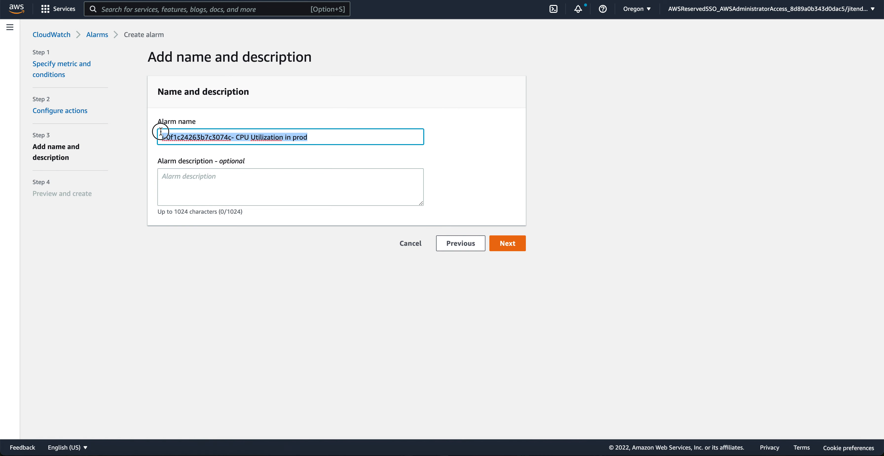
pyautogui.click(202, 182)
pyautogui.press('super+v')
pyautogui.write('is')
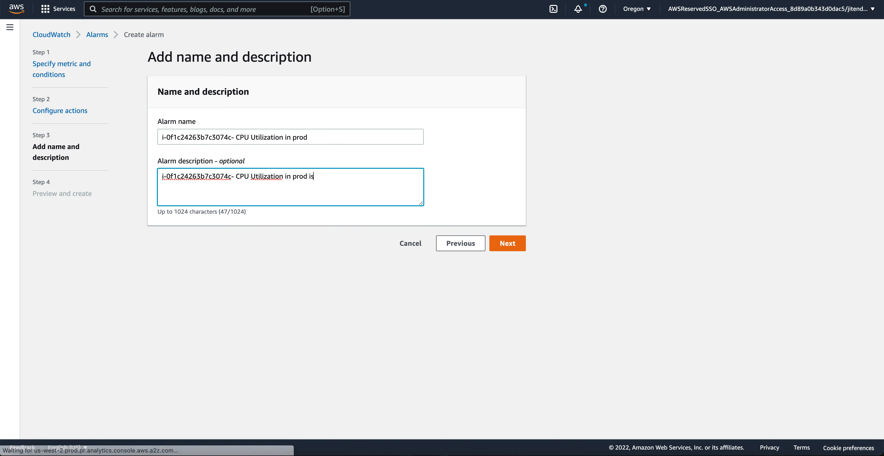
pyautogui.write(' great')
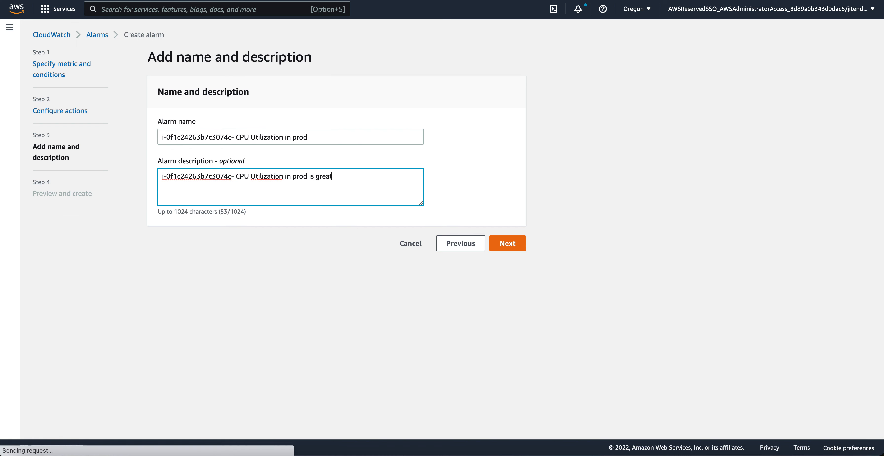
pyautogui.write('er than 90')
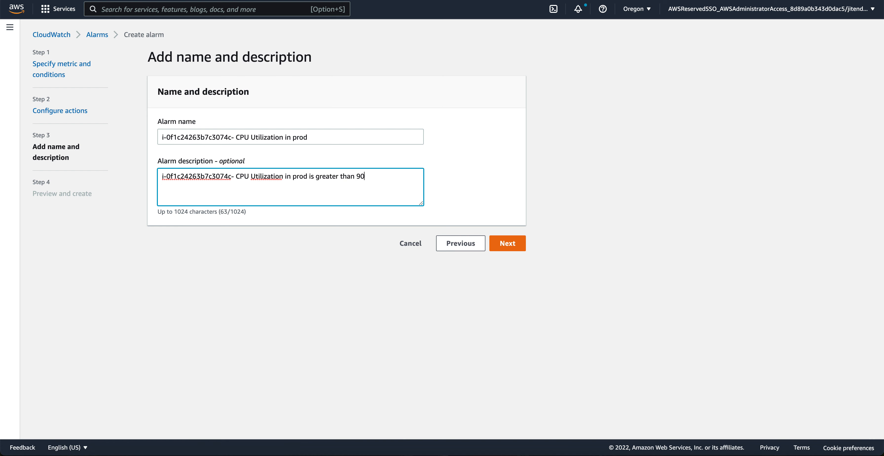
pyautogui.write('%.')
# Continue to the preview, review the alarm's metric, conditions, actions and name, and create the alarm.
pyautogui.click(511, 248)
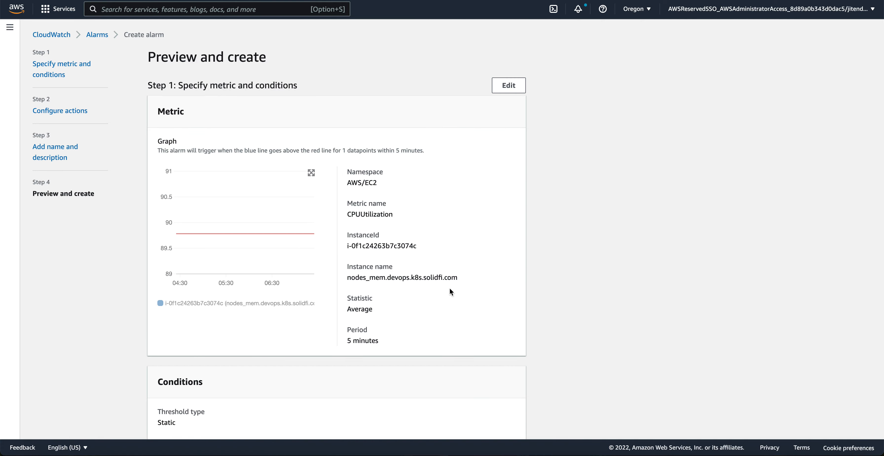
pyautogui.scroll(-10, 434, 307)
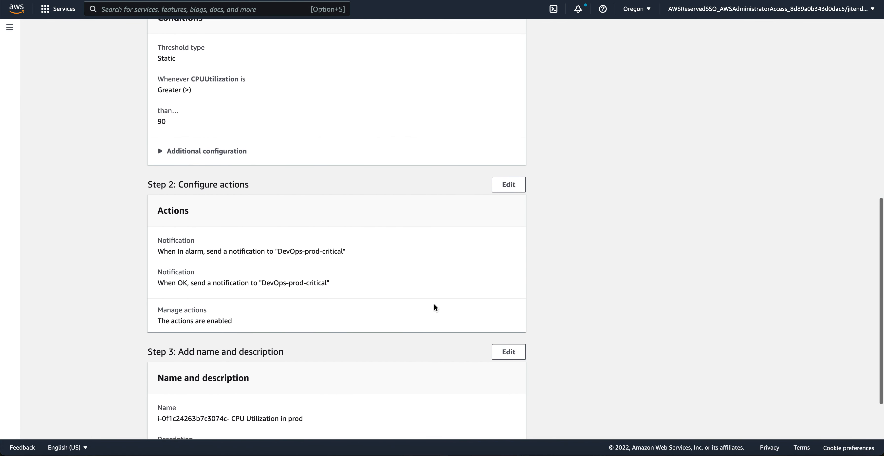
pyautogui.scroll(10, 435, 307)
pyautogui.scroll(-9, 434, 305)
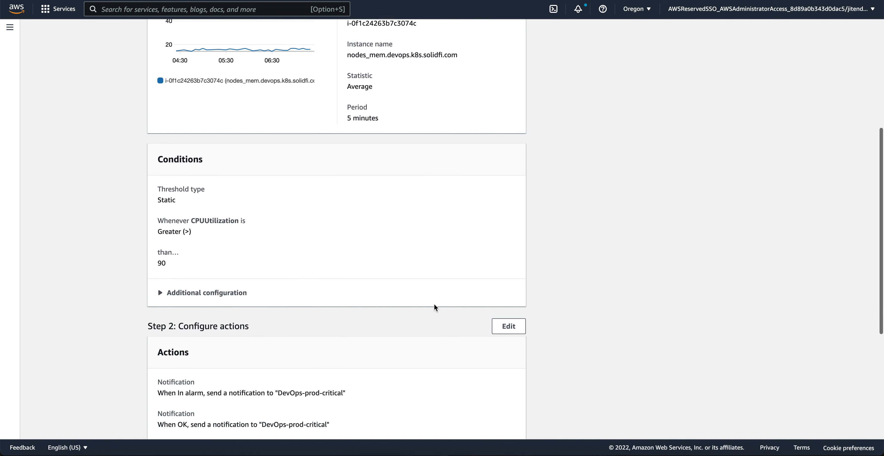
pyautogui.scroll(-4, 434, 304)
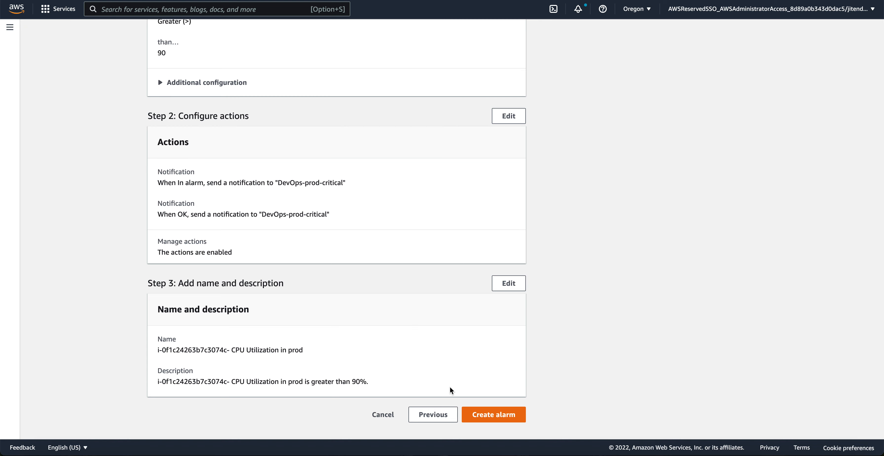
pyautogui.click(493, 414)
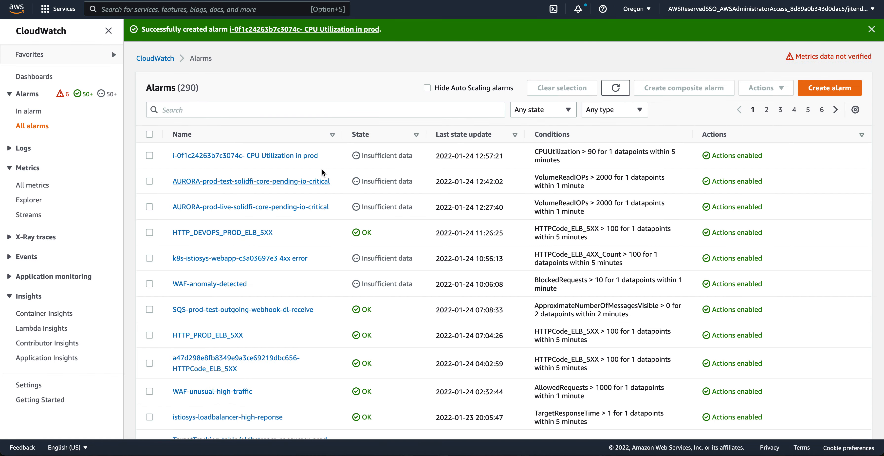
# Check the new CPU Utilization alarm's row in the alarms list and refresh the list to update its state.
pyautogui.moveTo(333, 155); pyautogui.dragTo(348, 165)
pyautogui.click(348, 165)
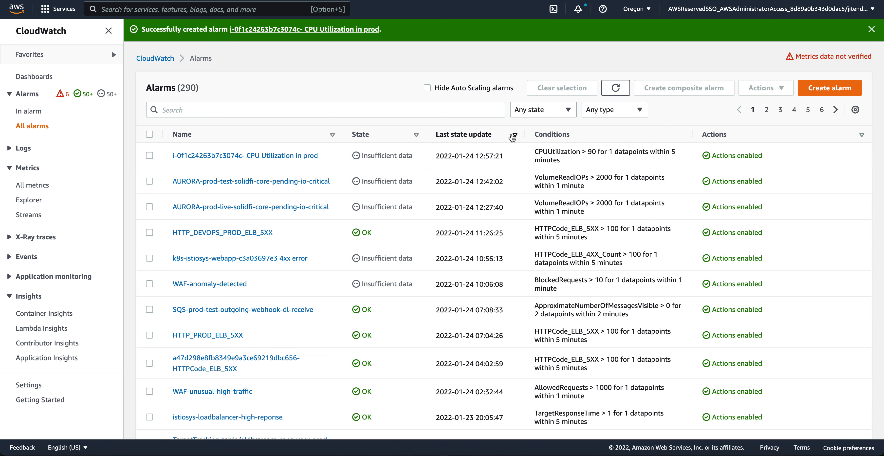
pyautogui.click(616, 90)
pyautogui.moveTo(167, 157); pyautogui.dragTo(574, 161)
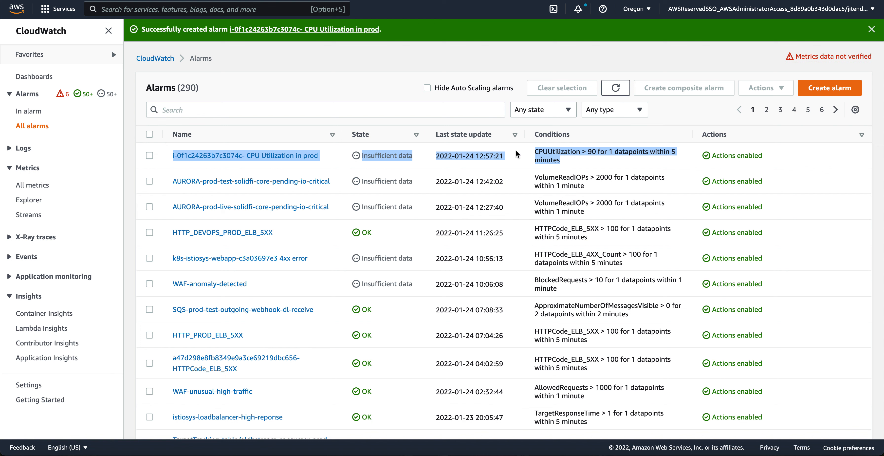
pyautogui.click(441, 150)
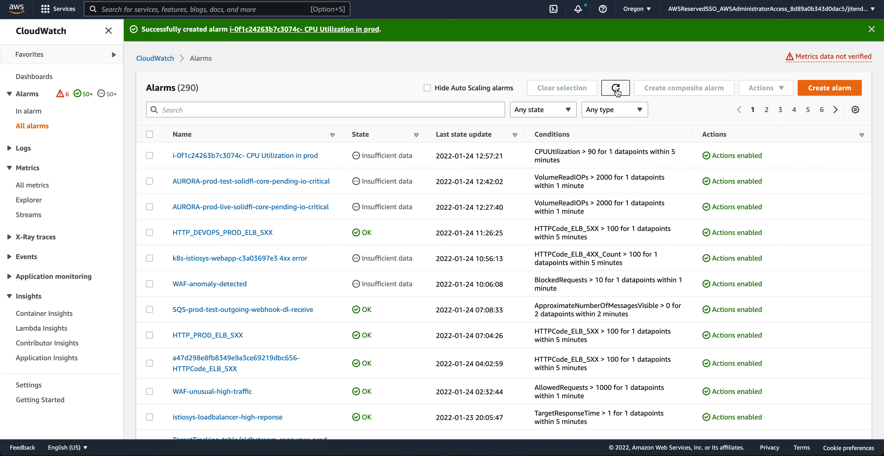
pyautogui.click(616, 90)
pyautogui.click(616, 90)
# Open the new CPU Utilization alarm, refresh it, and examine its graph and details.
pyautogui.click(307, 156)
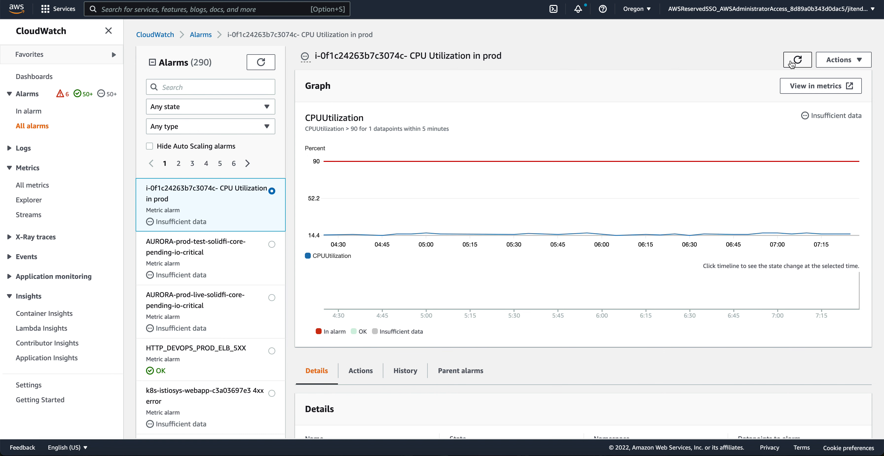
pyautogui.click(792, 59)
pyautogui.scroll(-6, 551, 295)
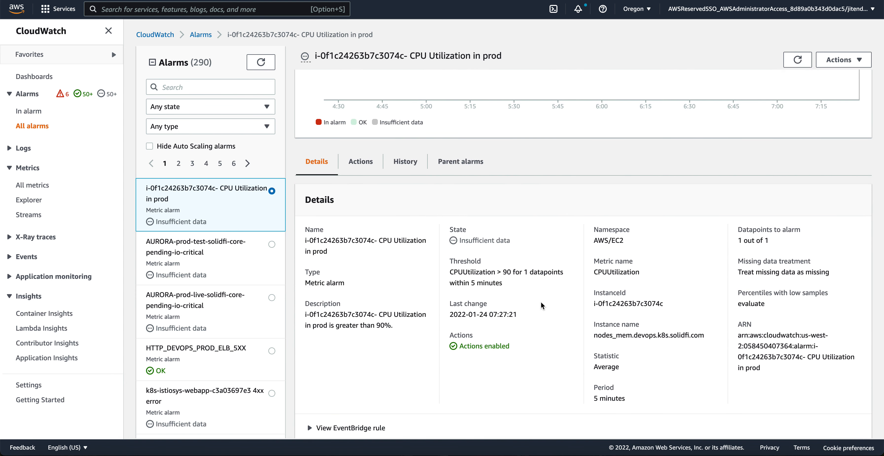
pyautogui.scroll(6, 501, 143)
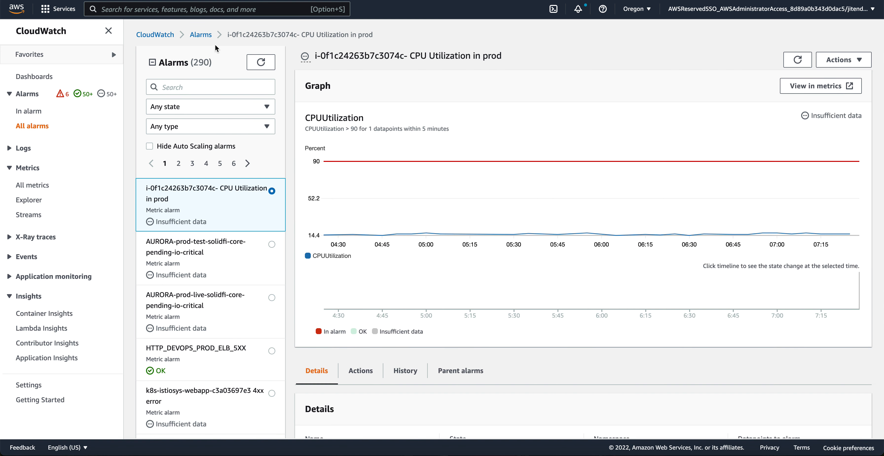
# Return to the alarms list, look through the alarms, and refresh the list repeatedly to check the new alarm's state.
pyautogui.click(200, 35)
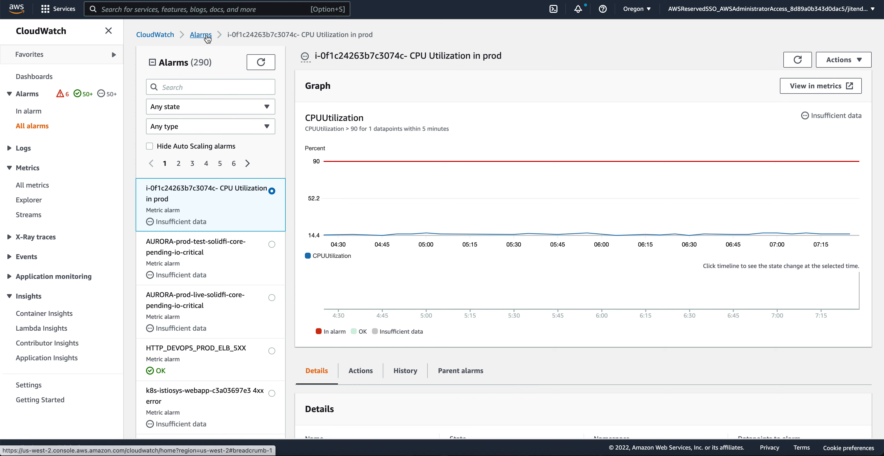
pyautogui.click(617, 66)
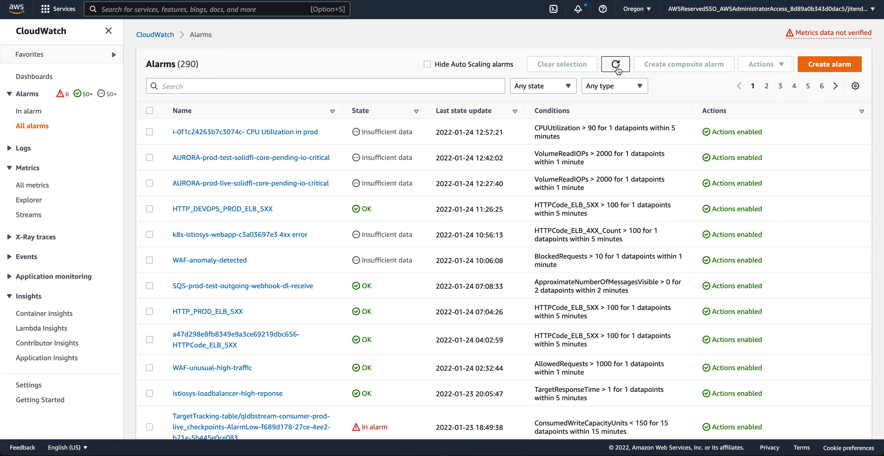
pyautogui.click(616, 68)
pyautogui.scroll(-5, 551, 207)
pyautogui.scroll(-10, 550, 207)
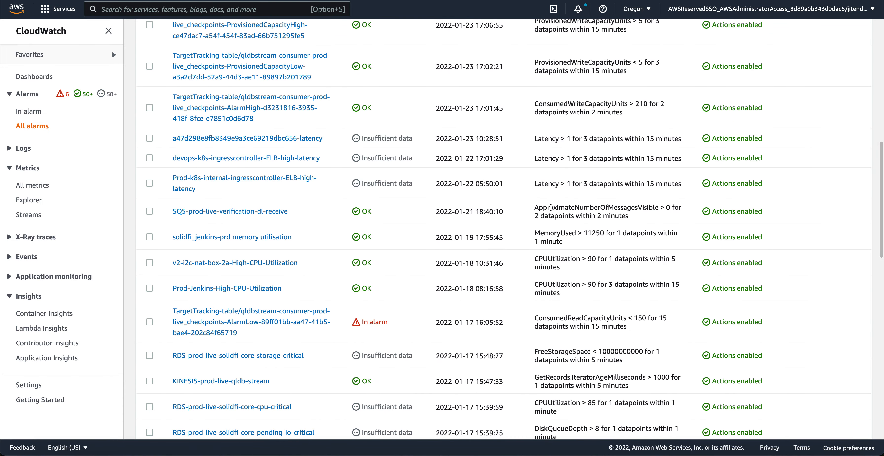
pyautogui.scroll(7, 551, 207)
pyautogui.scroll(9, 551, 209)
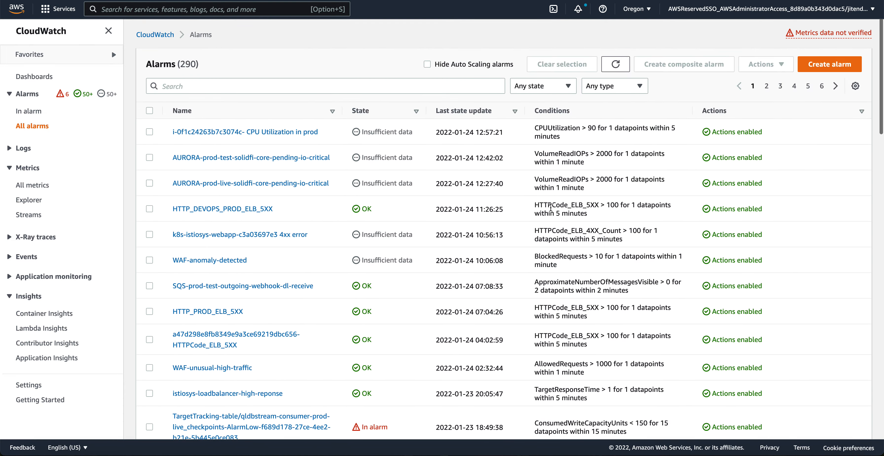
pyautogui.click(620, 64)
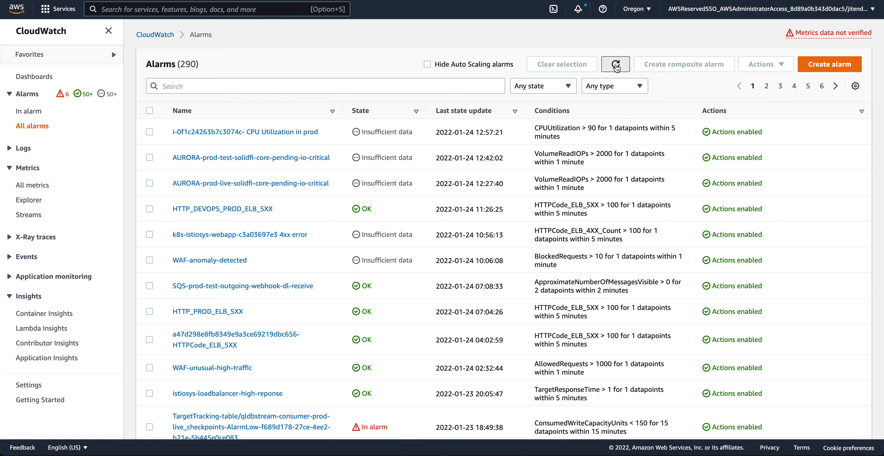
pyautogui.click(615, 64)
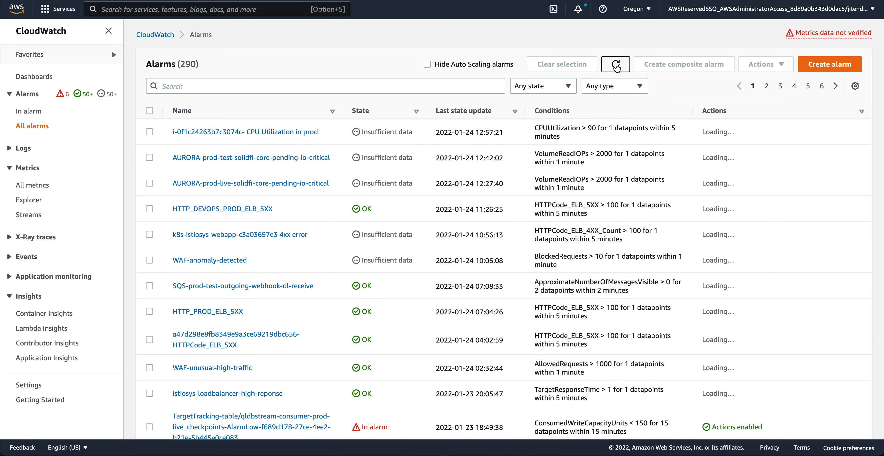
pyautogui.click(616, 66)
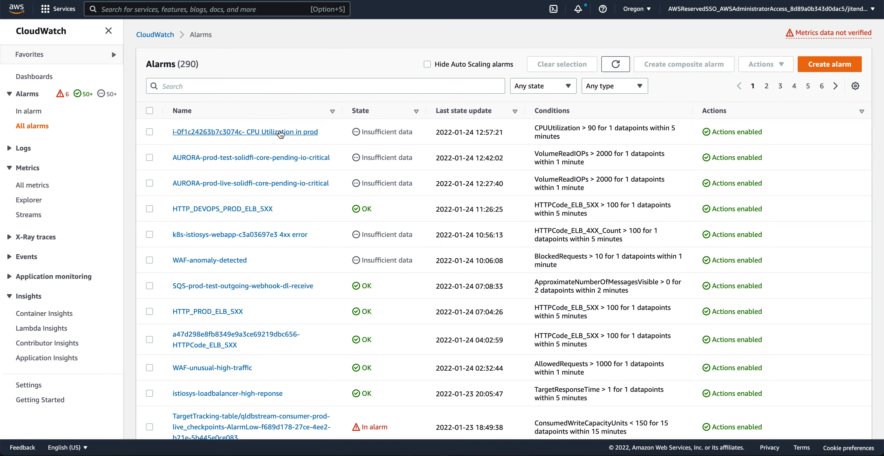
# Reopen the CPU Utilization alarm and examine its graph and configured notification actions.
pyautogui.click(281, 133)
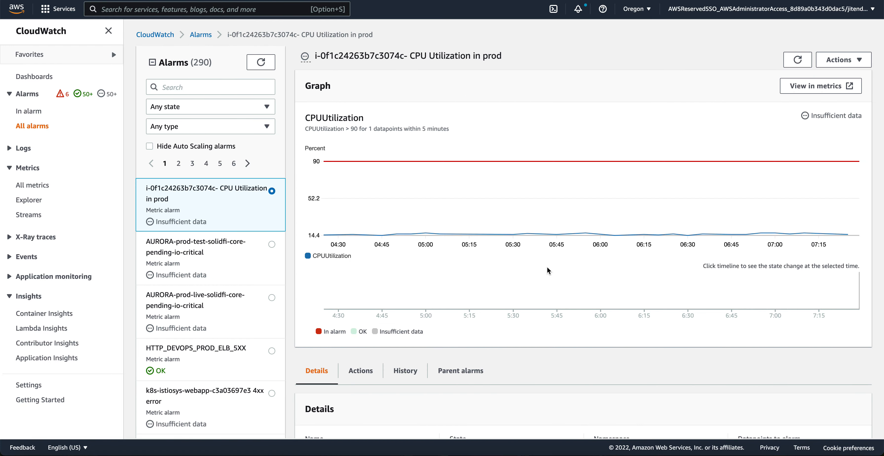
pyautogui.scroll(-1, 549, 270)
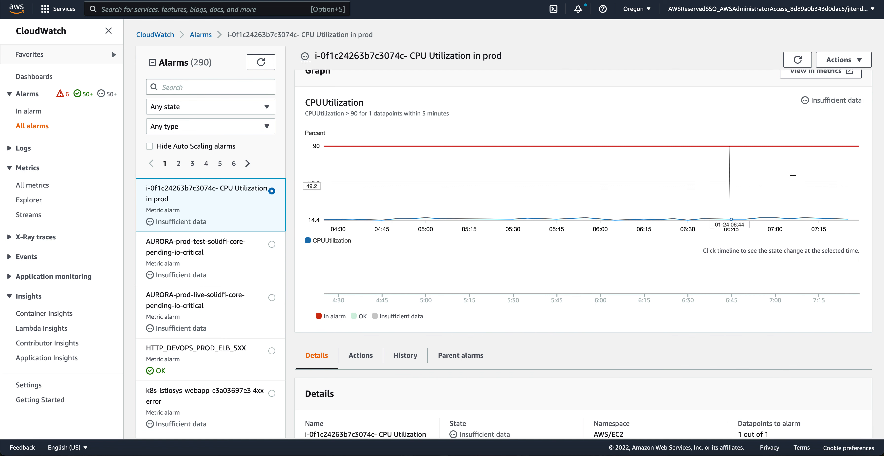
pyautogui.moveTo(836, 236)
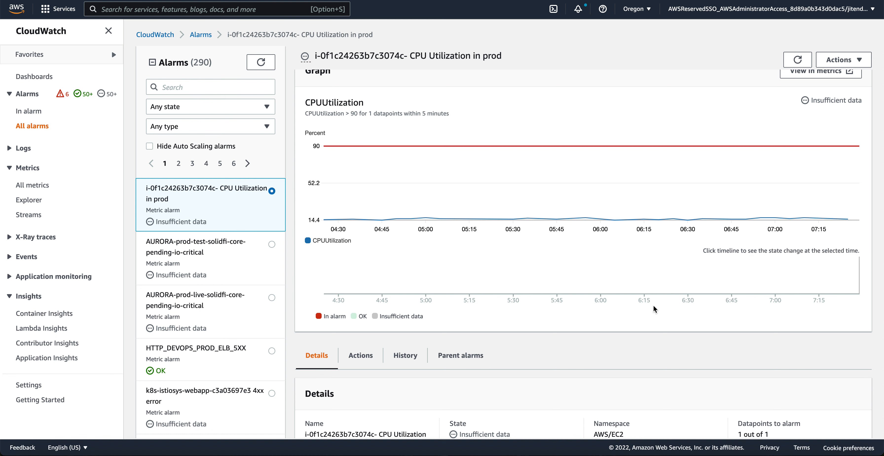
pyautogui.click(361, 355)
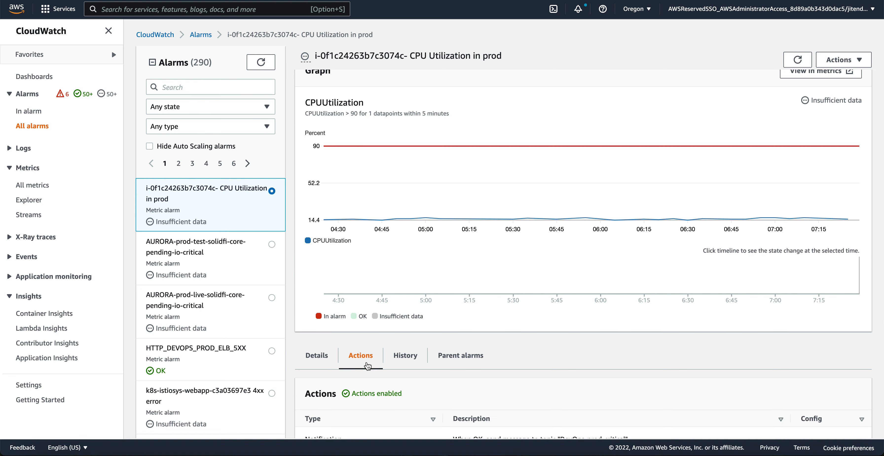
pyautogui.scroll(-3, 558, 364)
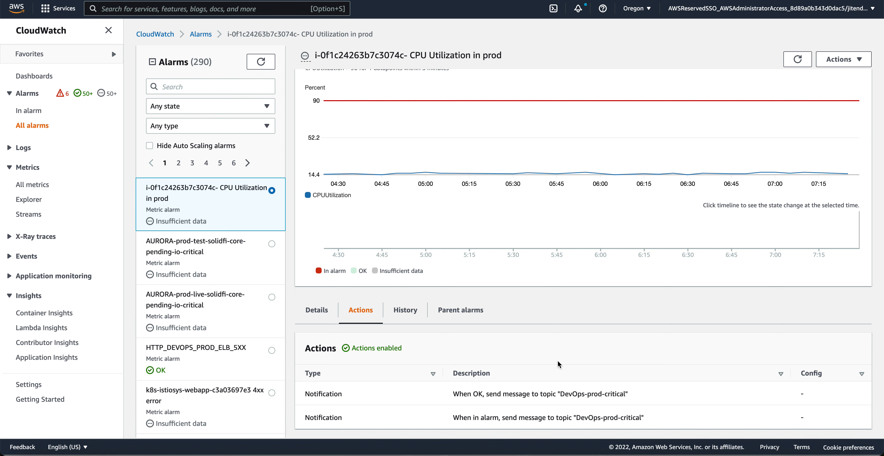
# View the CPU Utilization alarm's details and graph, and return to the alarms list to refresh its state.
pyautogui.click(325, 318)
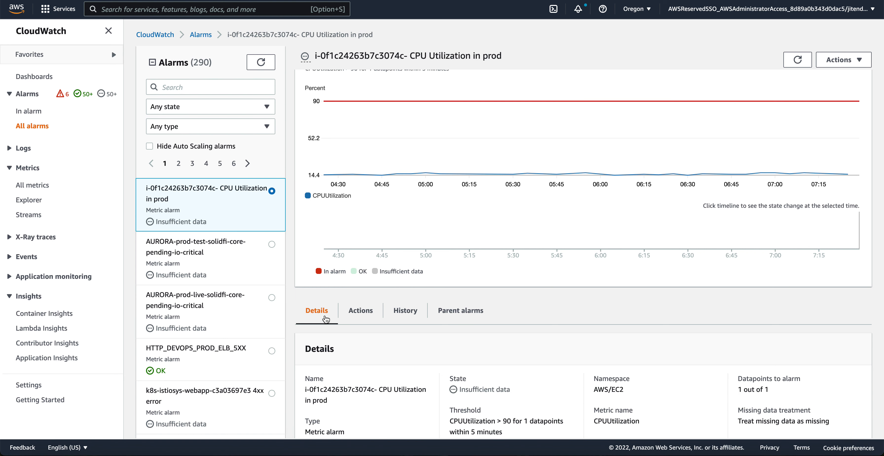
pyautogui.scroll(2, 635, 315)
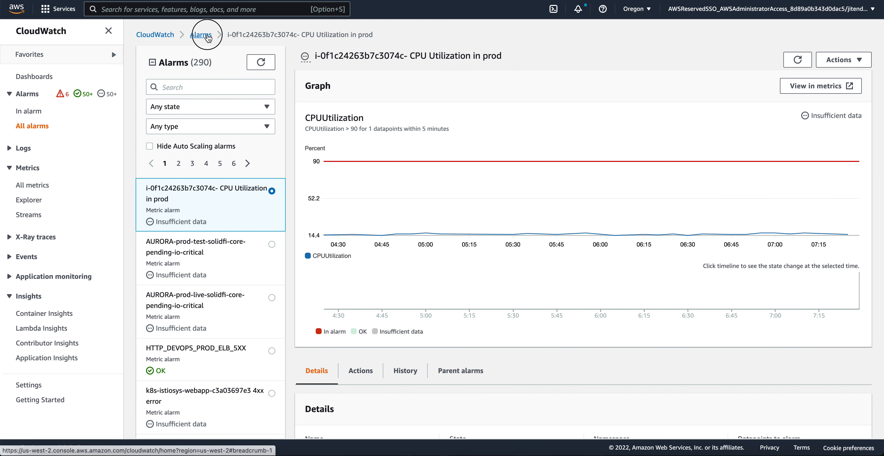
pyautogui.click(201, 35)
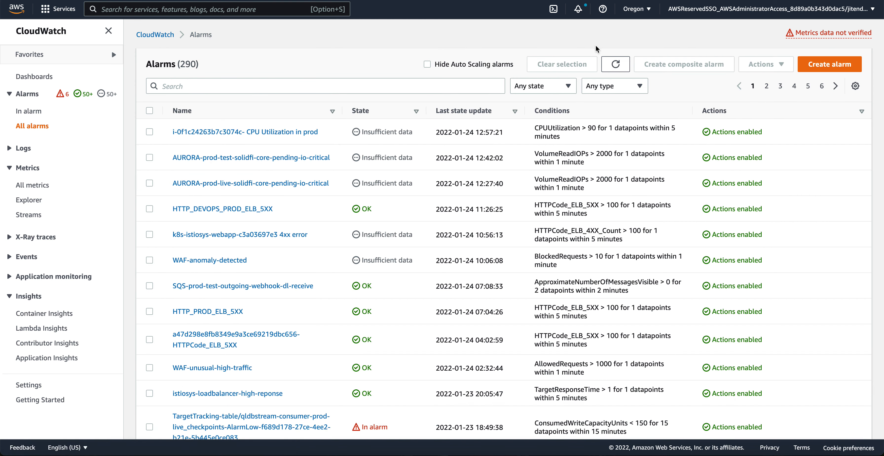
pyautogui.click(611, 64)
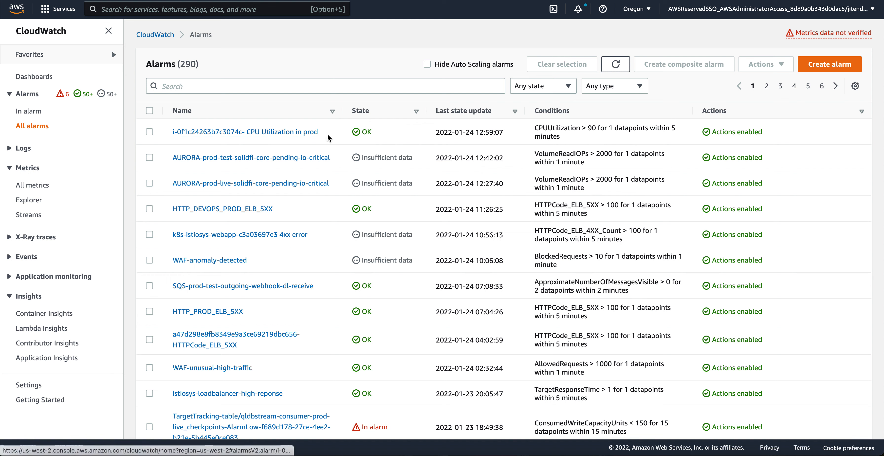
# Examine the CPU Utilization alarm's row in the list, covering its name, state, last update, condition and actions.
pyautogui.moveTo(340, 135); pyautogui.dragTo(171, 130)
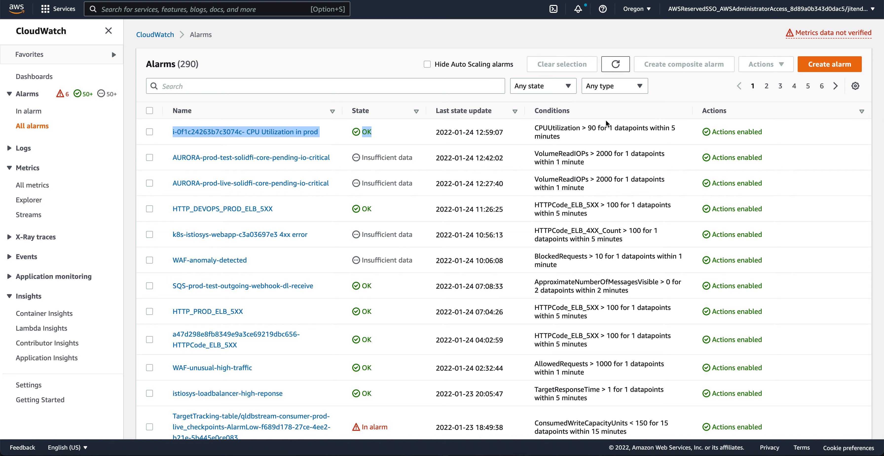
pyautogui.moveTo(780, 131); pyautogui.dragTo(345, 130)
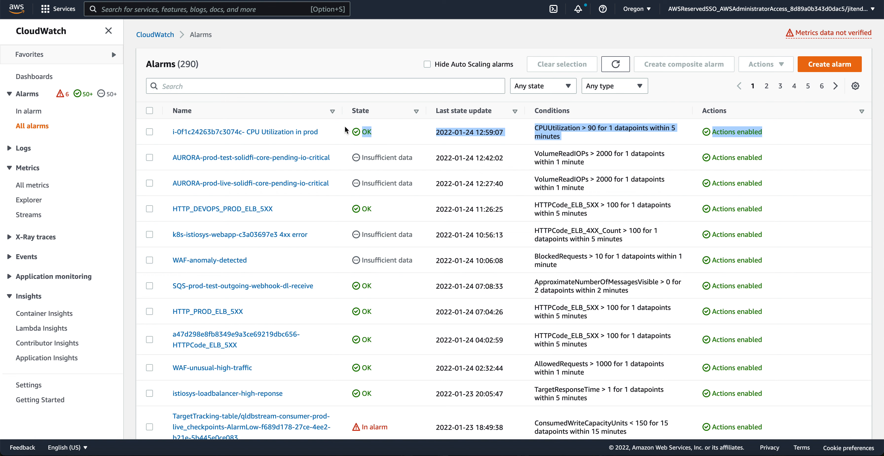
pyautogui.click(345, 132)
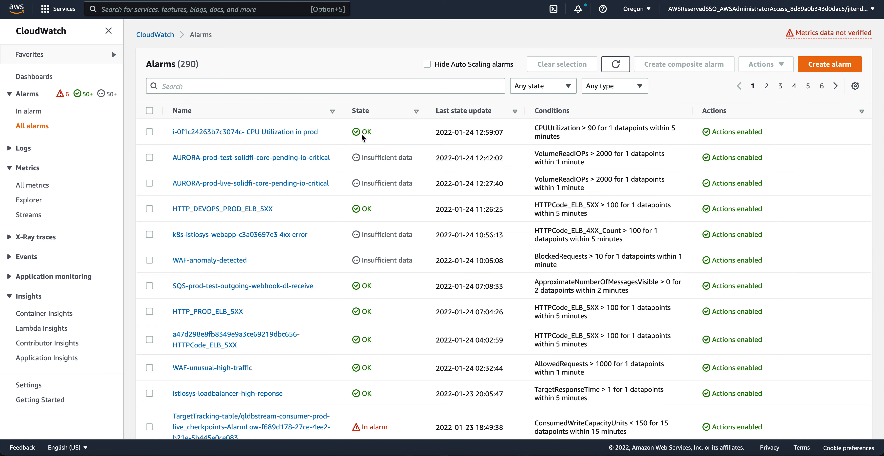